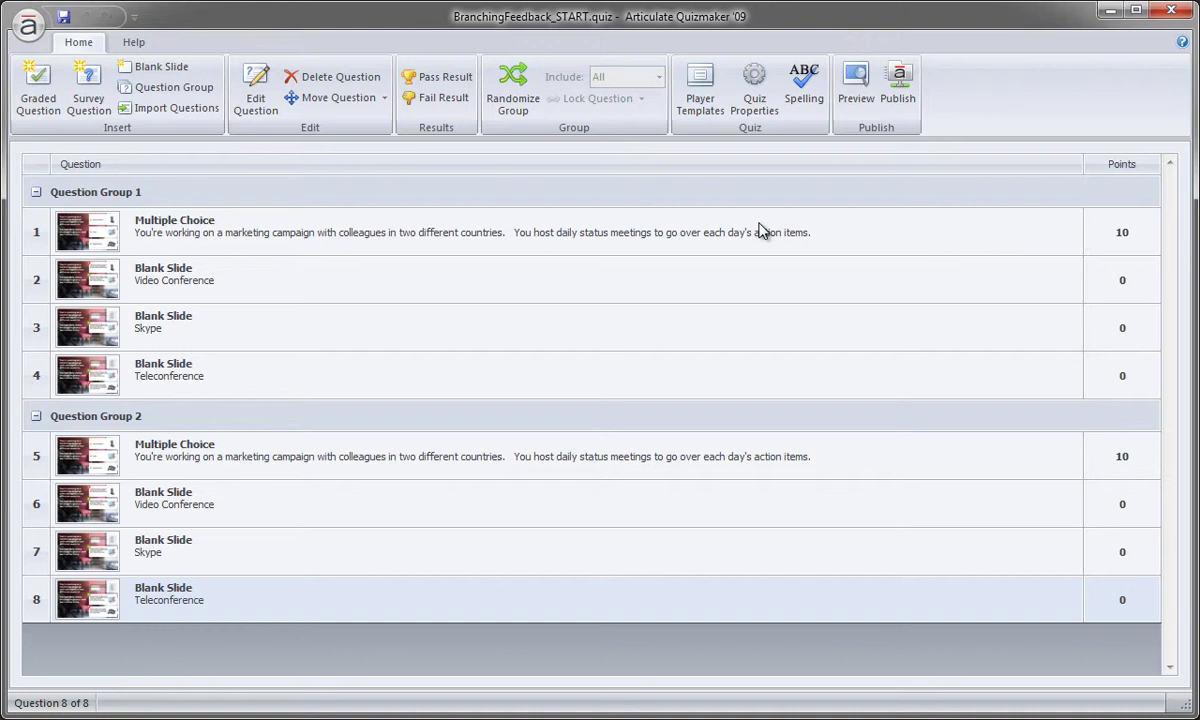
Open the 'Quiz - Submit one at a time' player template in the Player Template Builder
click(697, 90)
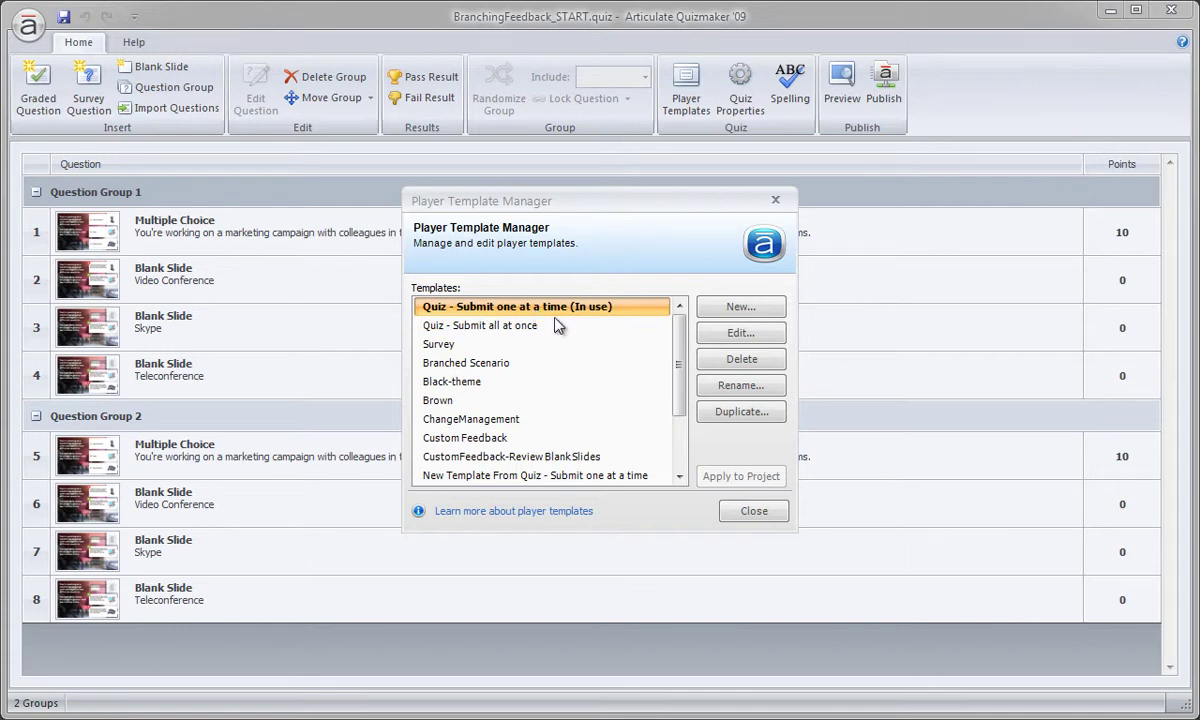
click(739, 334)
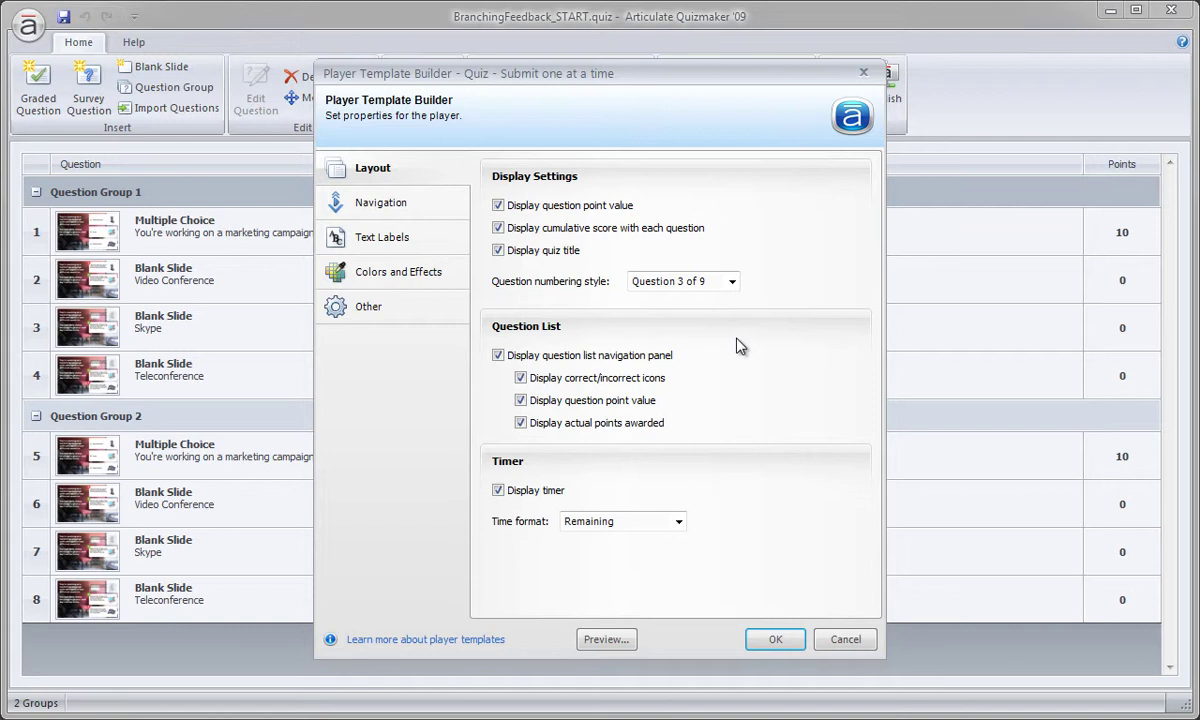
Turn off point values, cumulative score, the question list panel and timer, and set numbering to (No numbering)
click(605, 207)
click(608, 232)
click(672, 281)
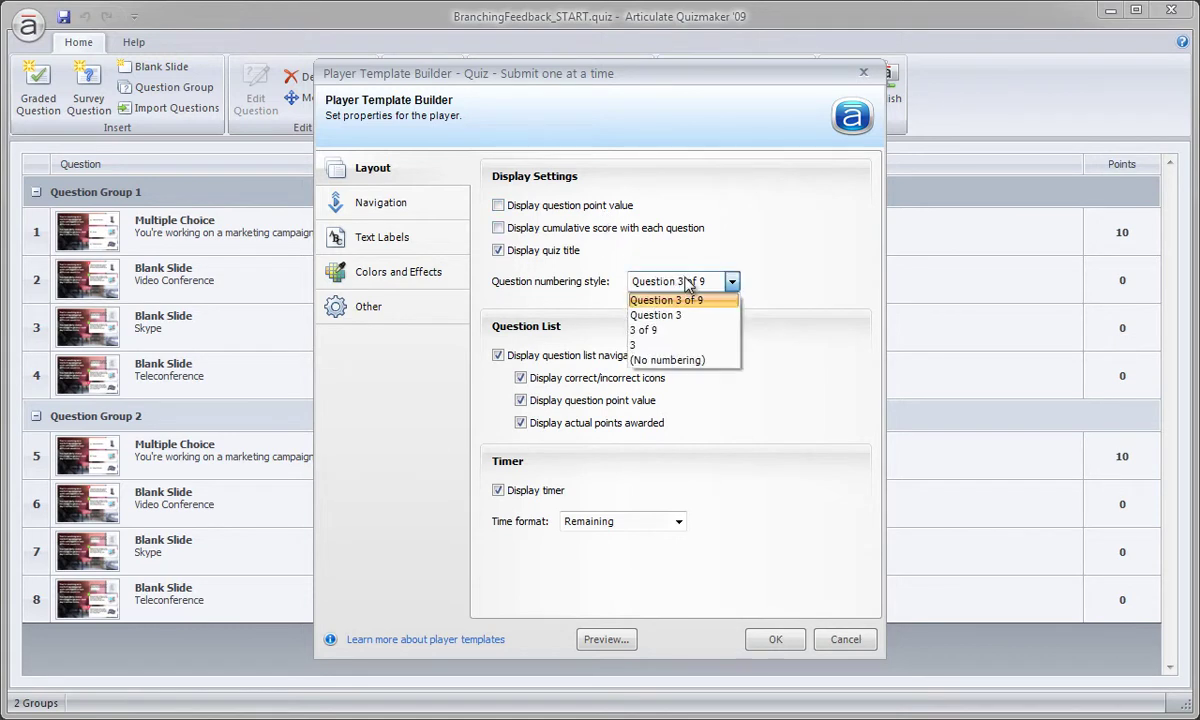
click(727, 362)
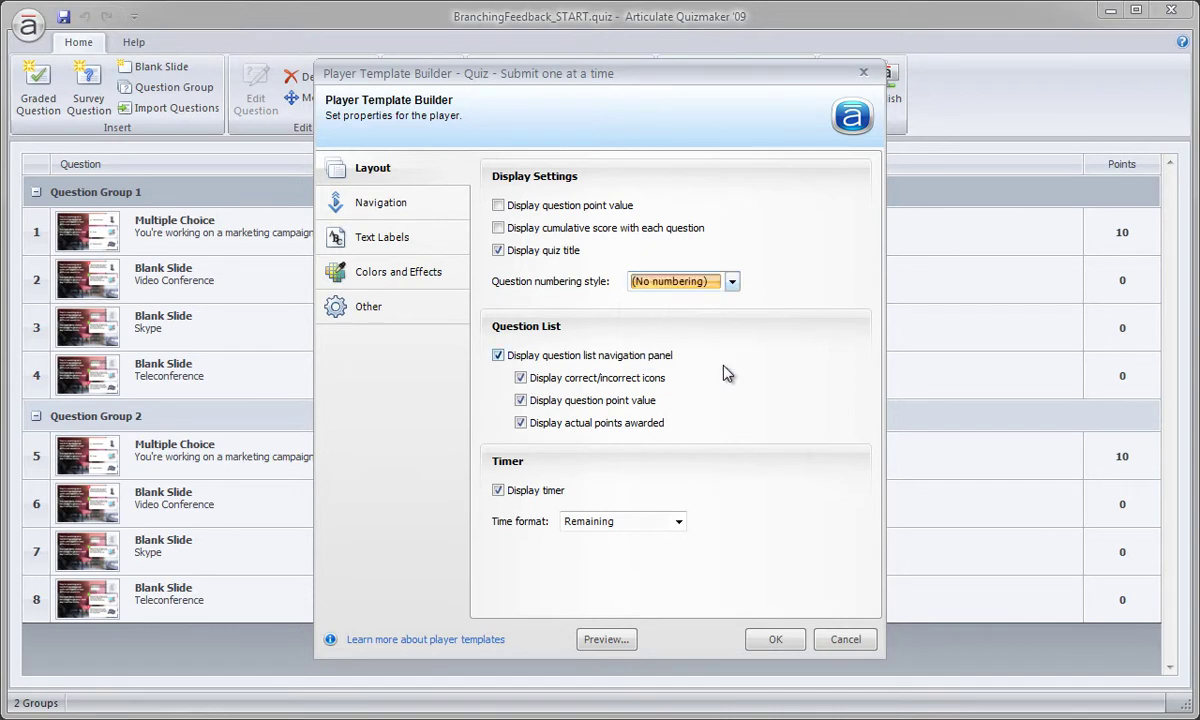
click(632, 360)
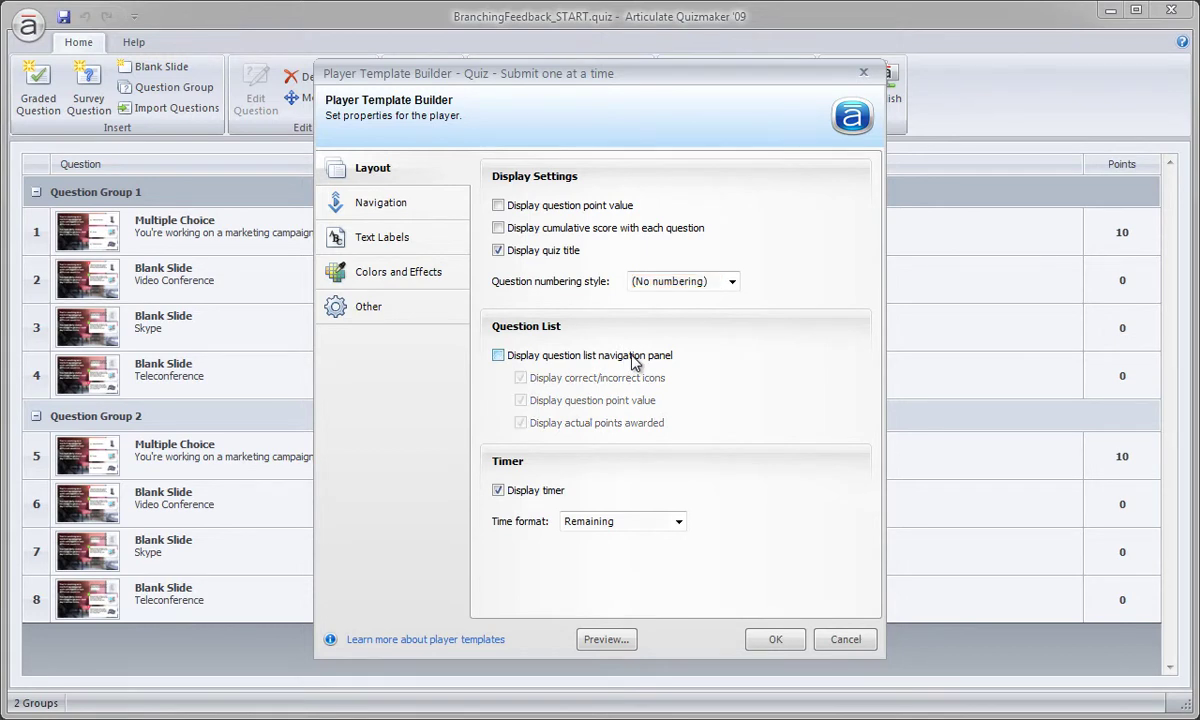
click(556, 493)
click(417, 202)
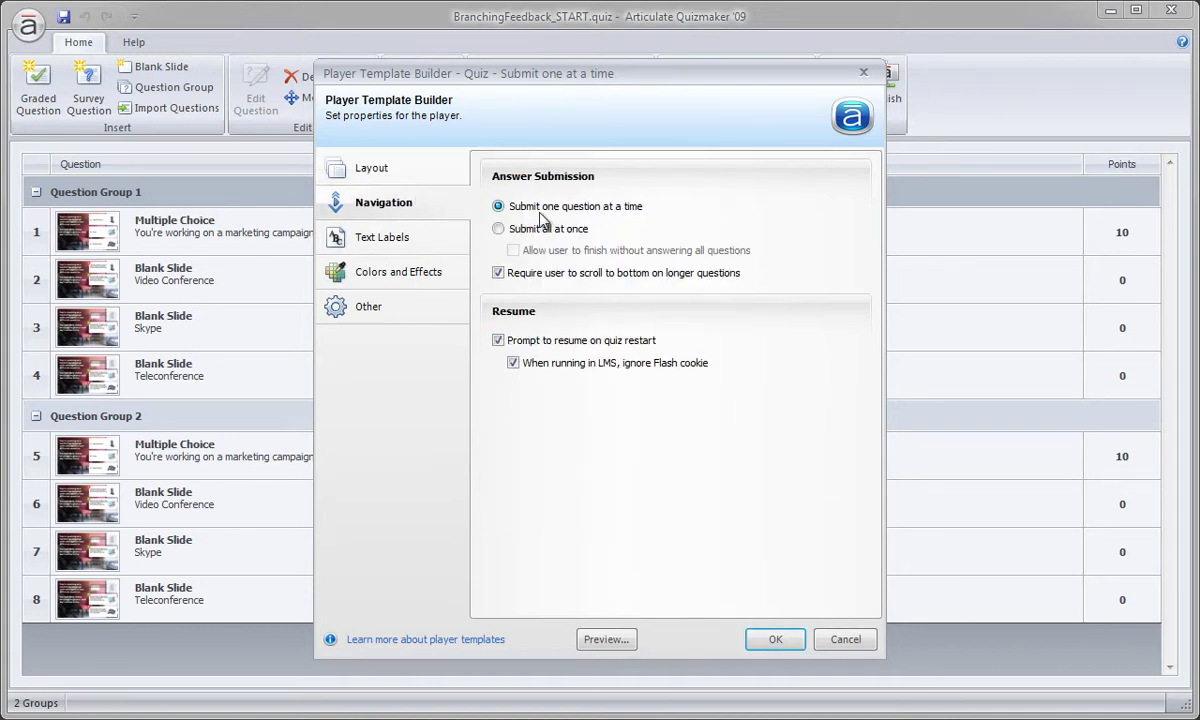
Set the player's colour scheme to Black
click(422, 241)
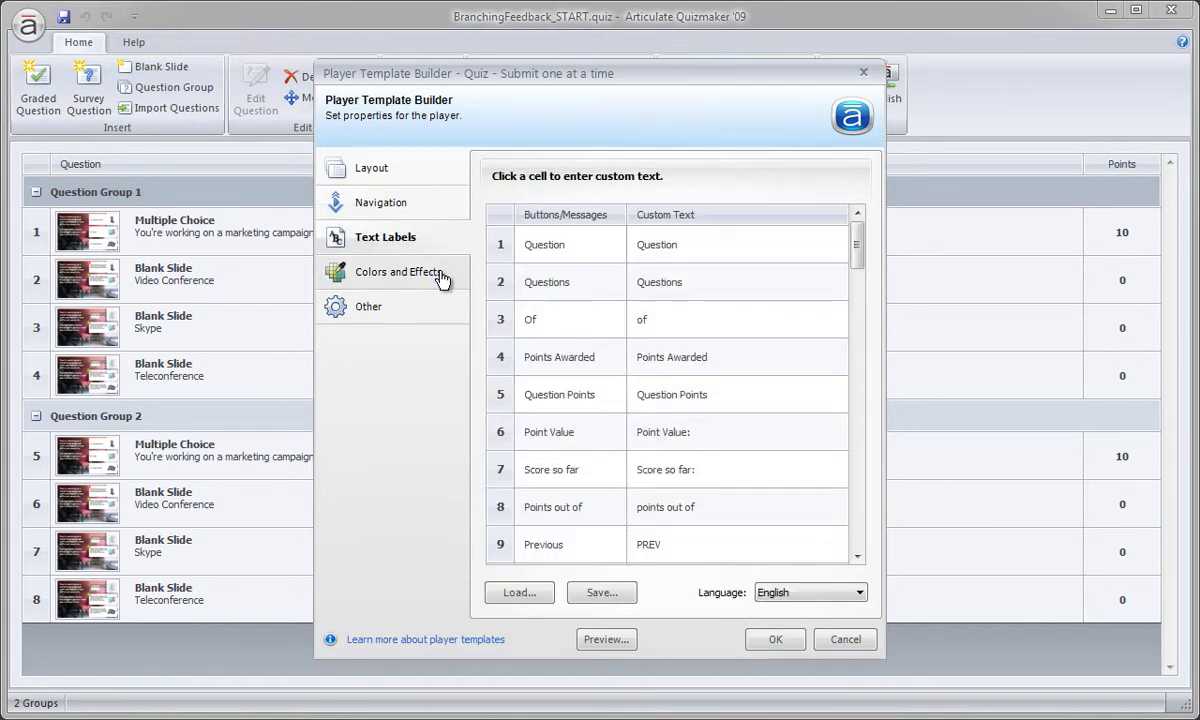
click(441, 278)
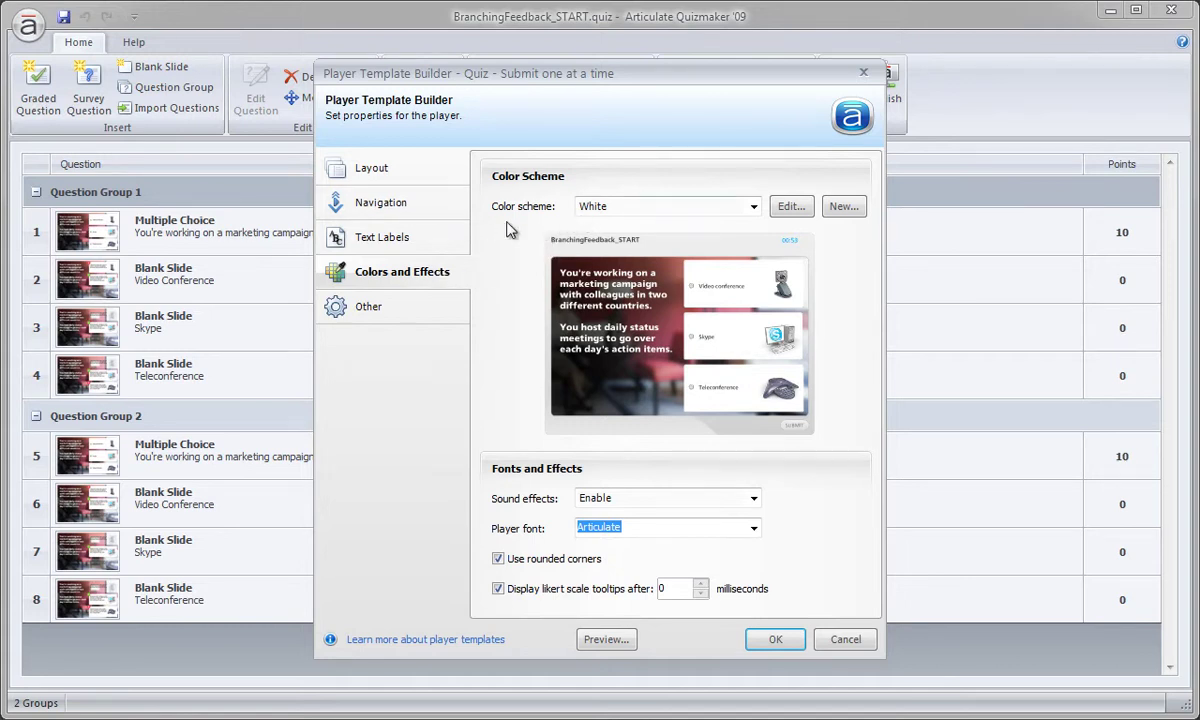
click(590, 206)
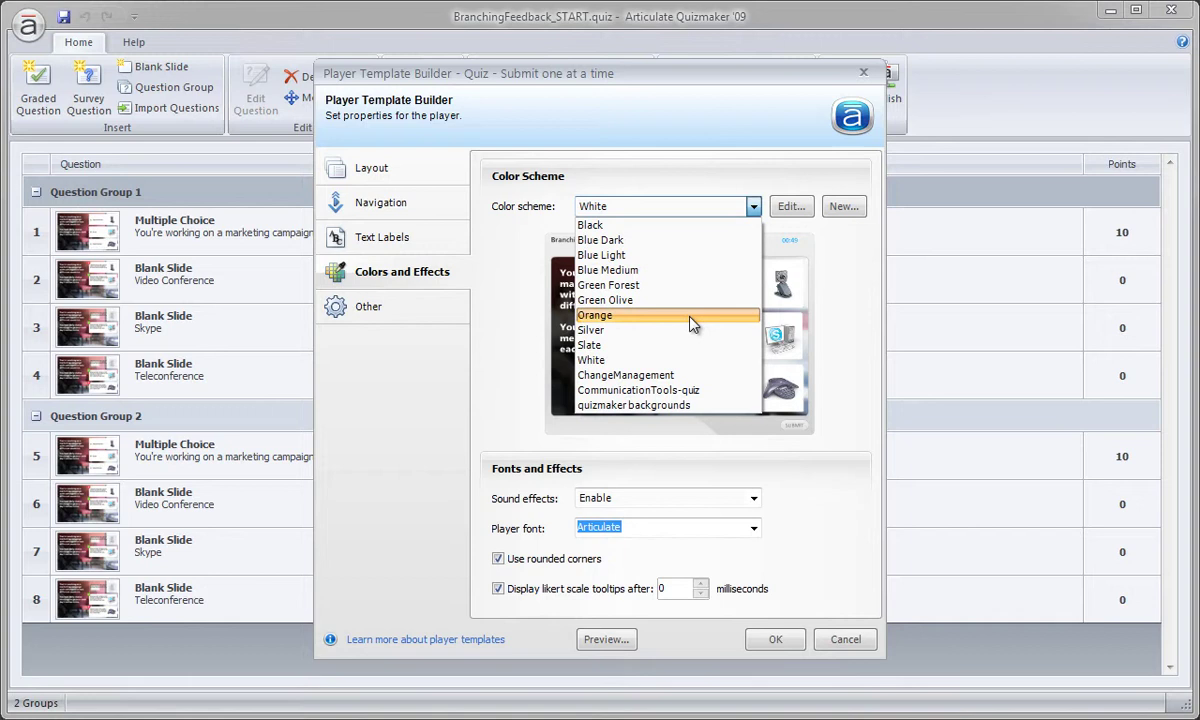
click(684, 226)
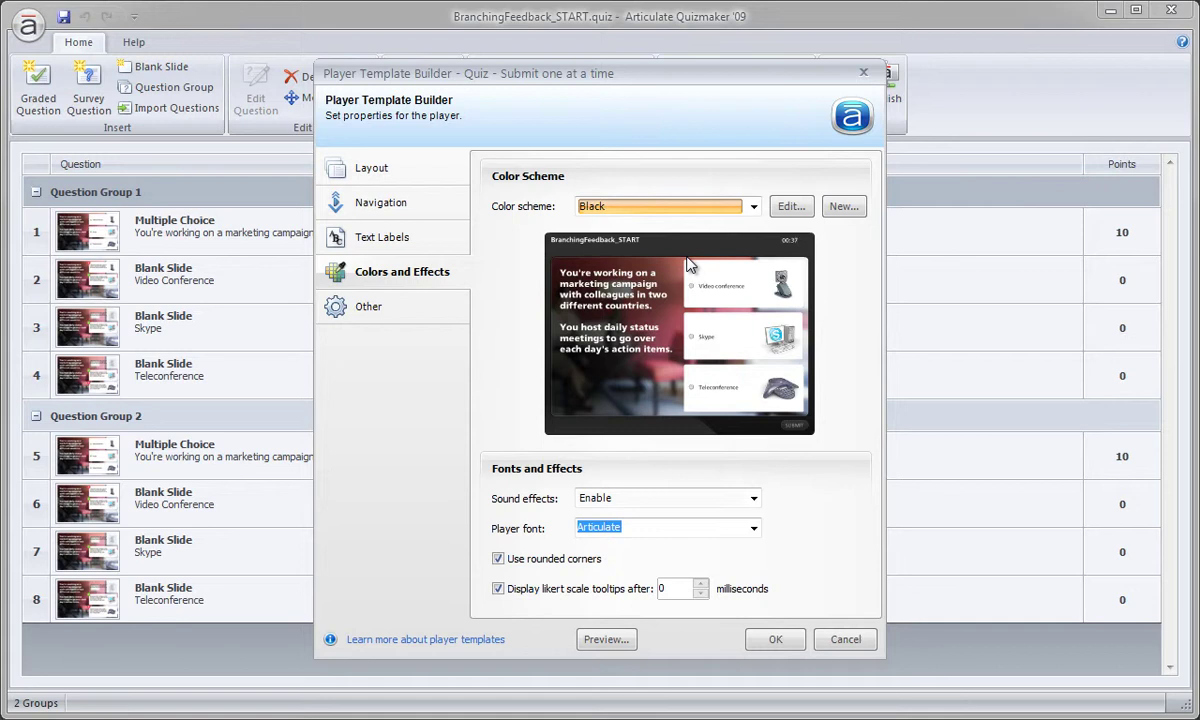
Set sound effects to Disable, leaving rounded corners checked
click(660, 498)
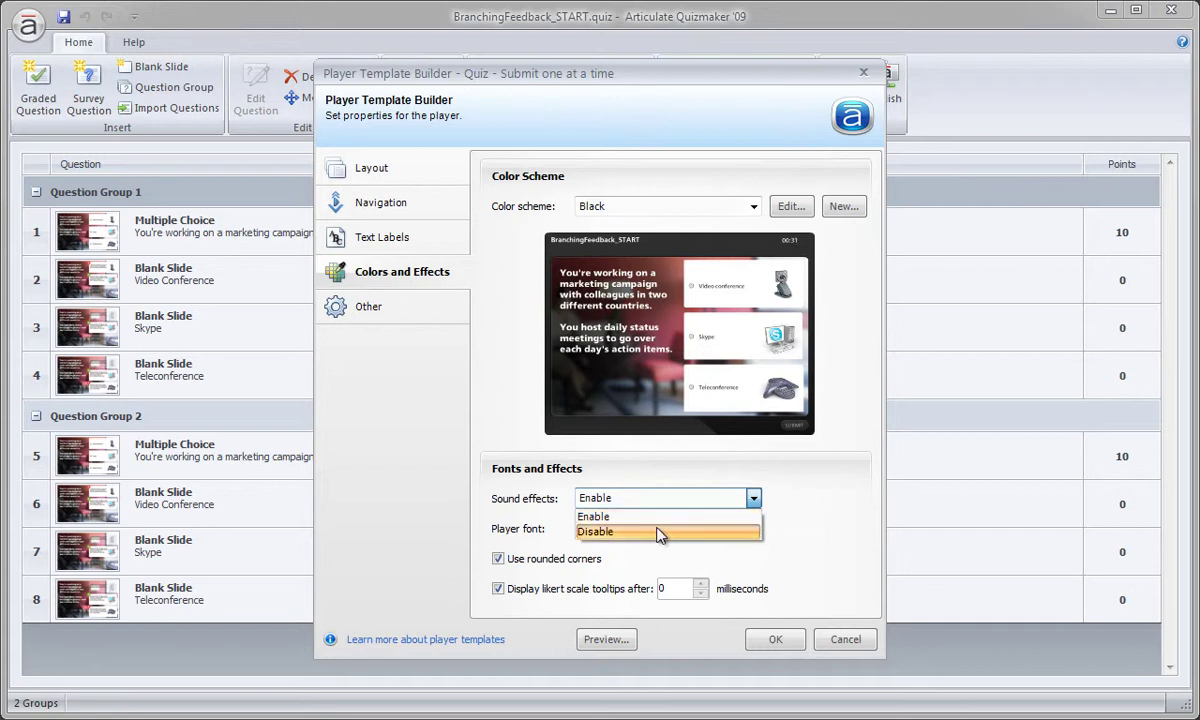
click(690, 535)
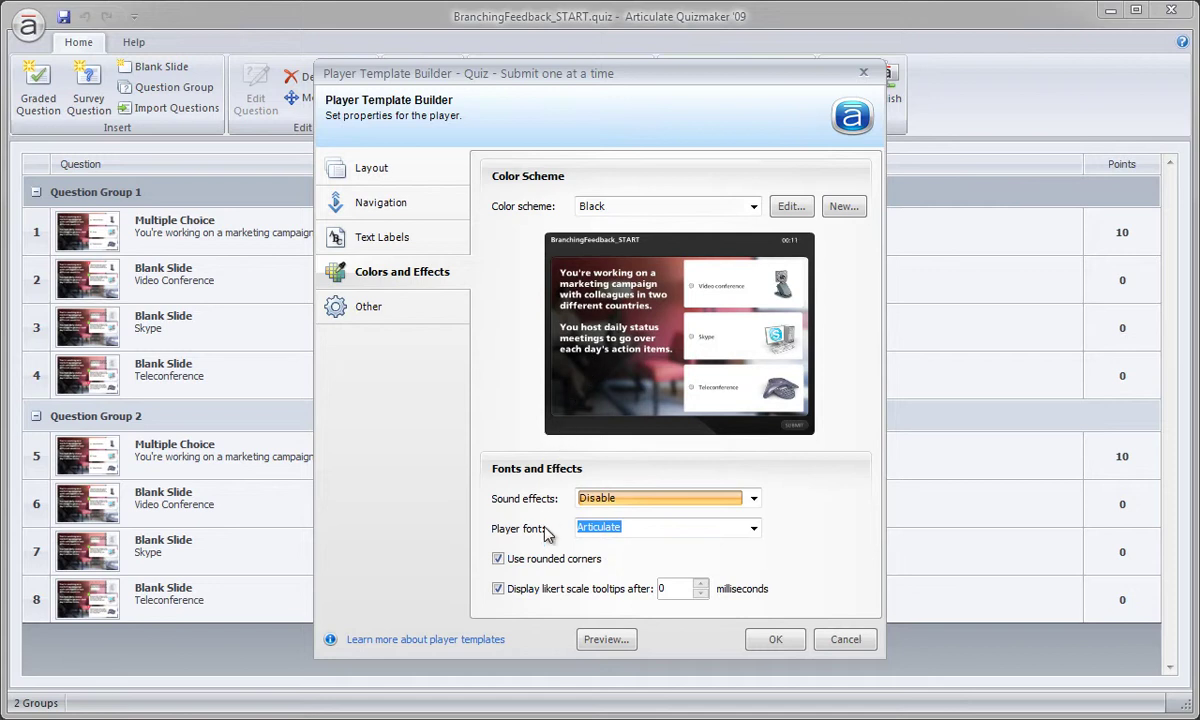
click(556, 559)
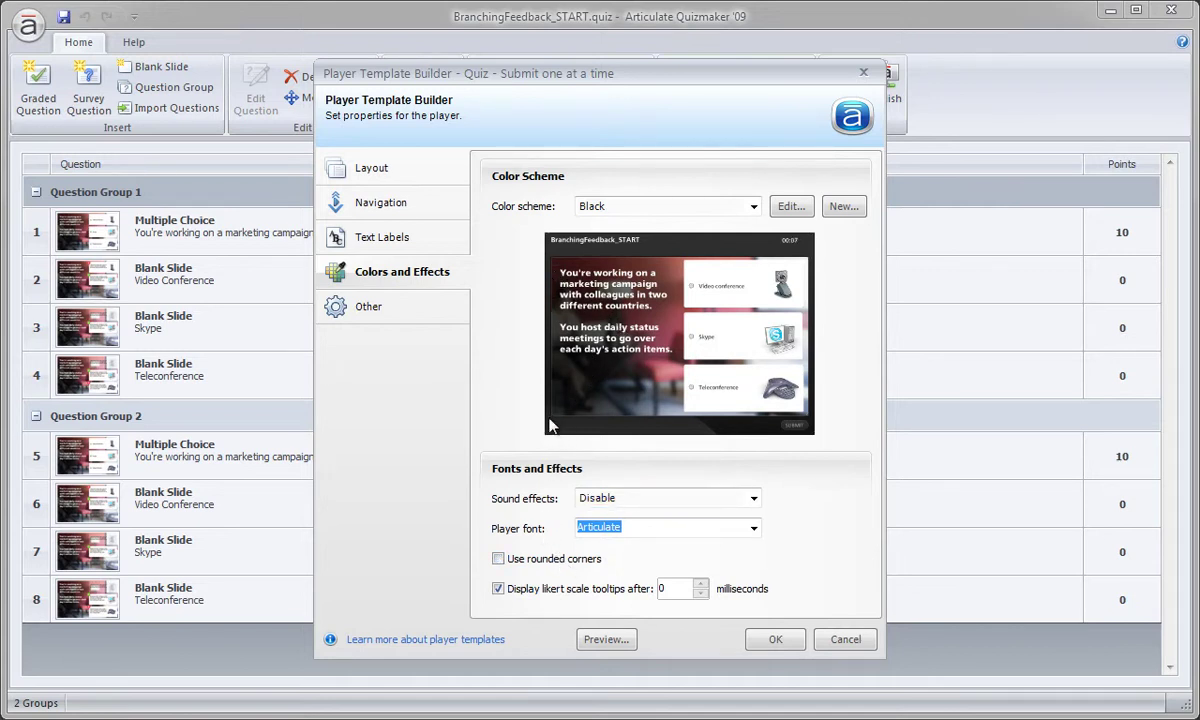
click(556, 559)
Save the edited player as a new template named 'CommTools-quiz' and close the Player Template Manager
click(407, 317)
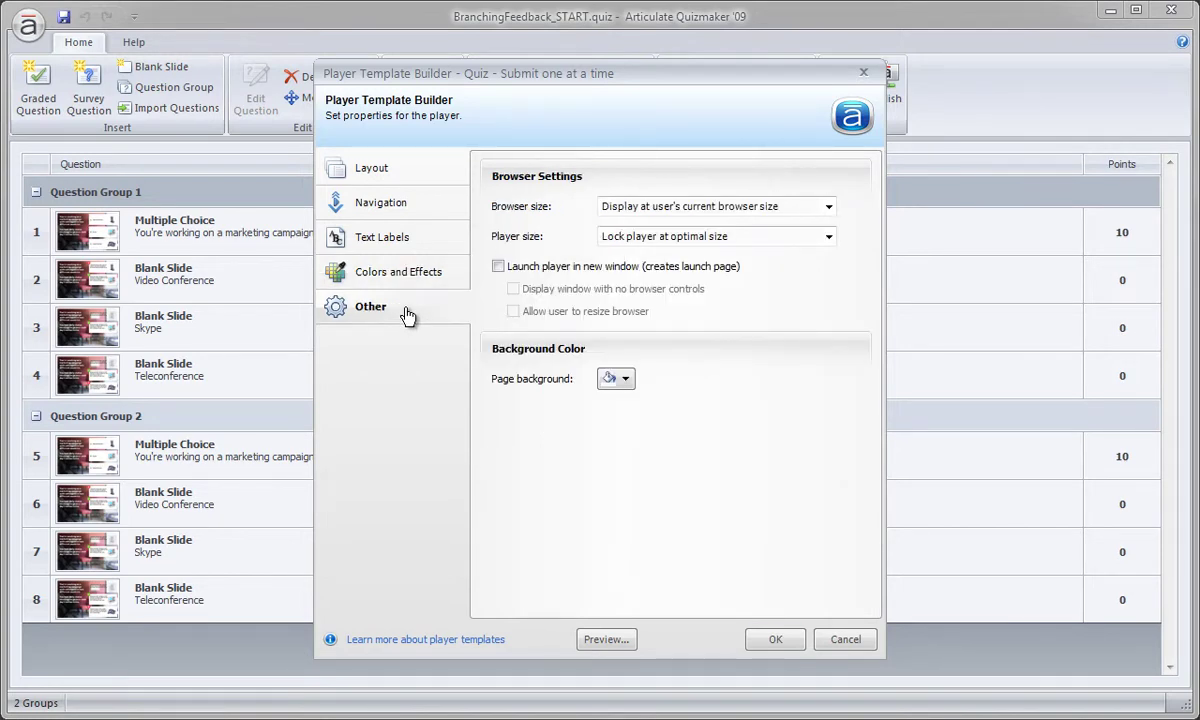
click(768, 642)
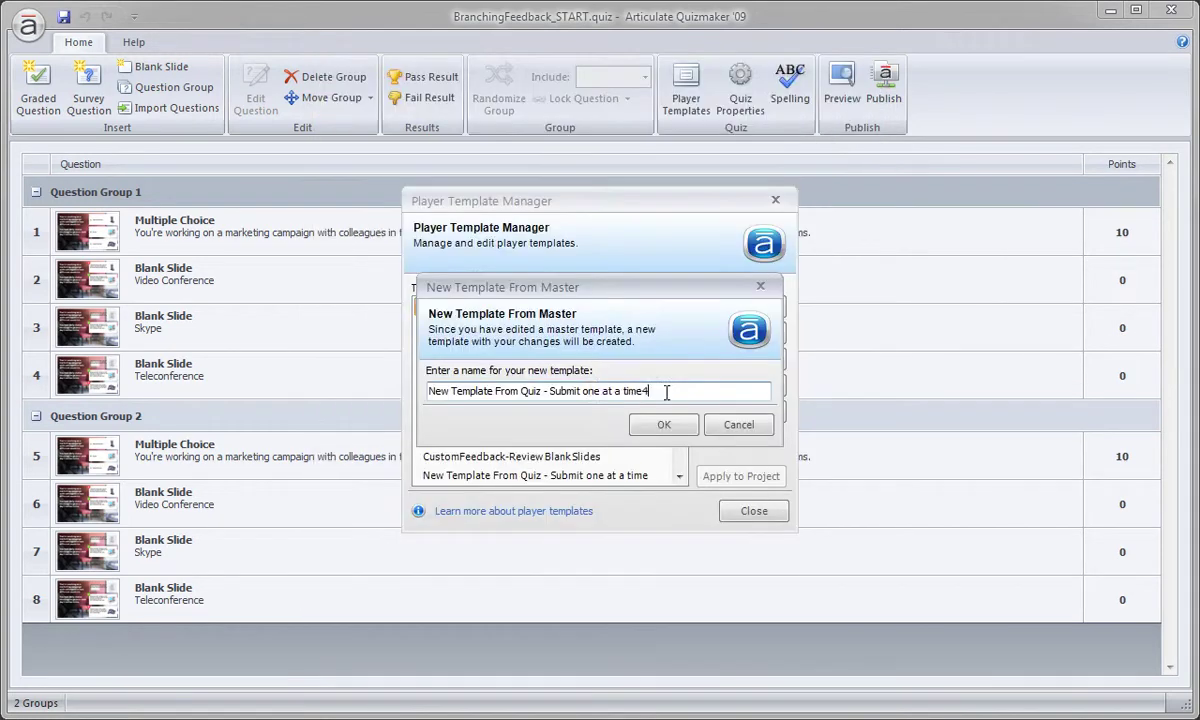
drag(664, 391, 415, 391)
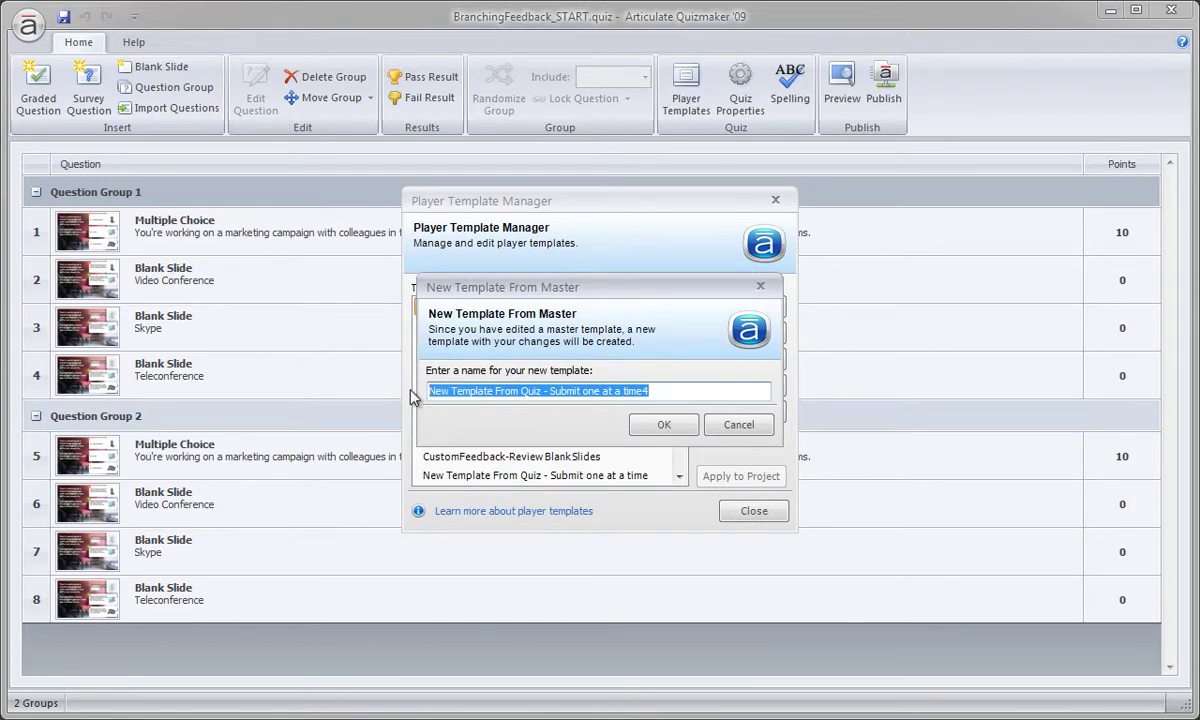
text(Co)
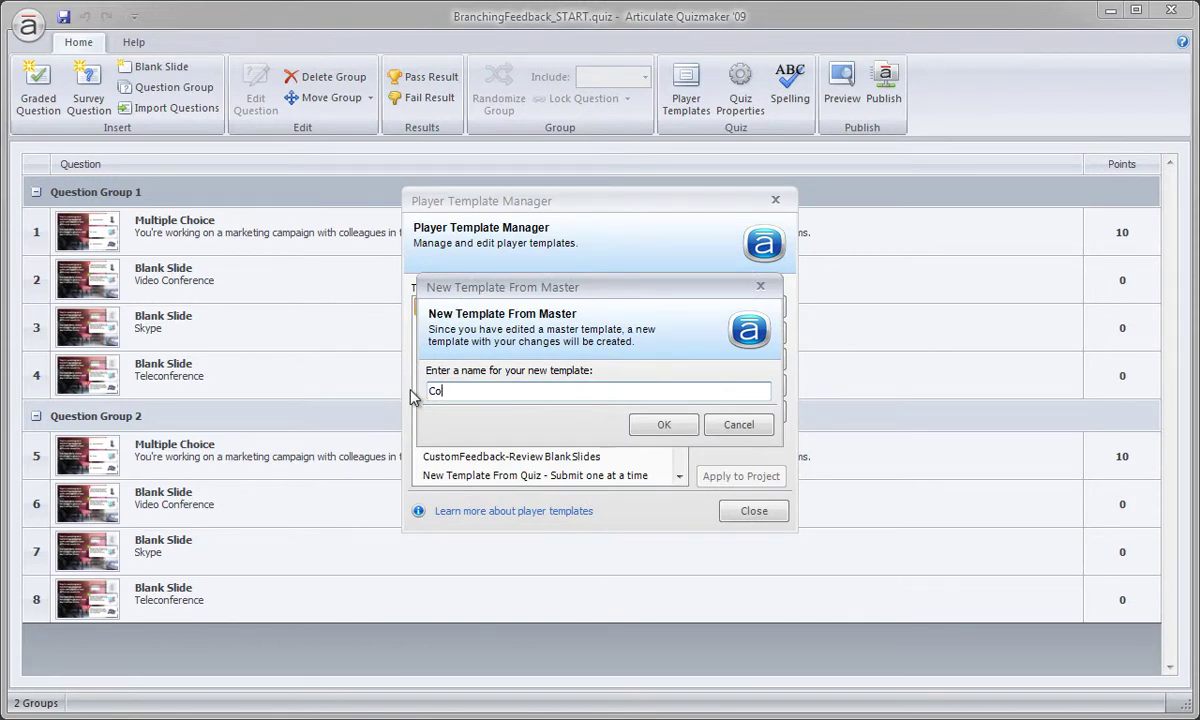
text(mmTools-quiz)
click(638, 425)
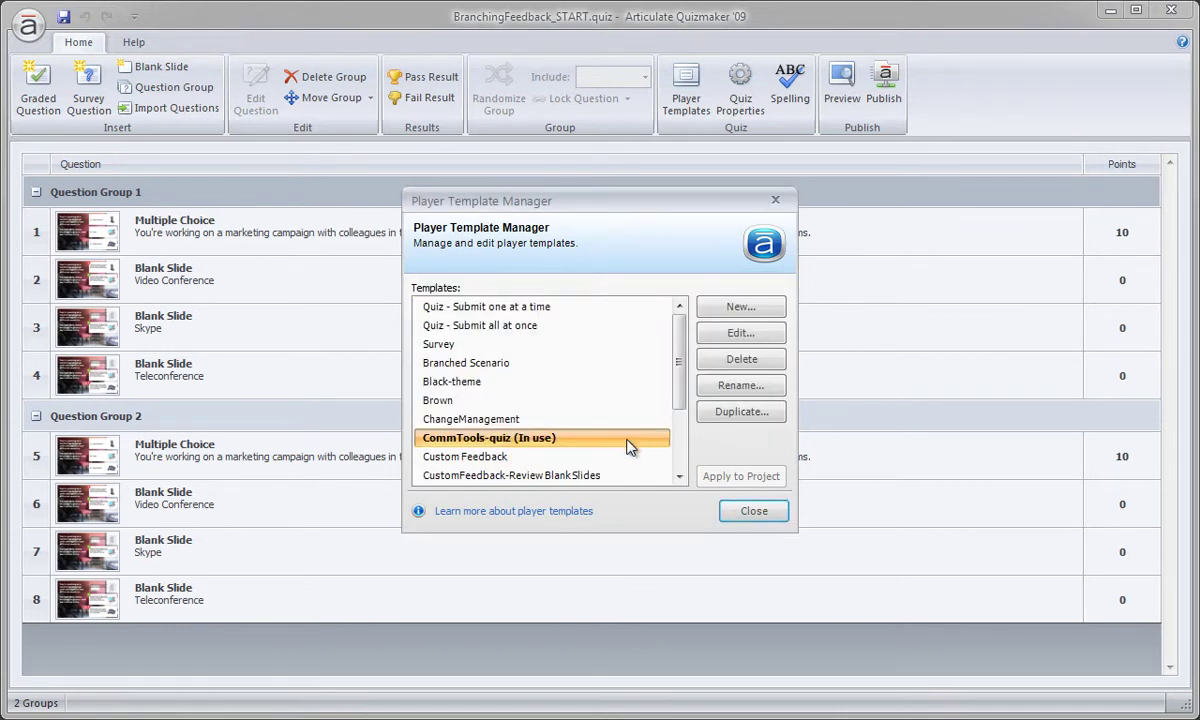
click(756, 513)
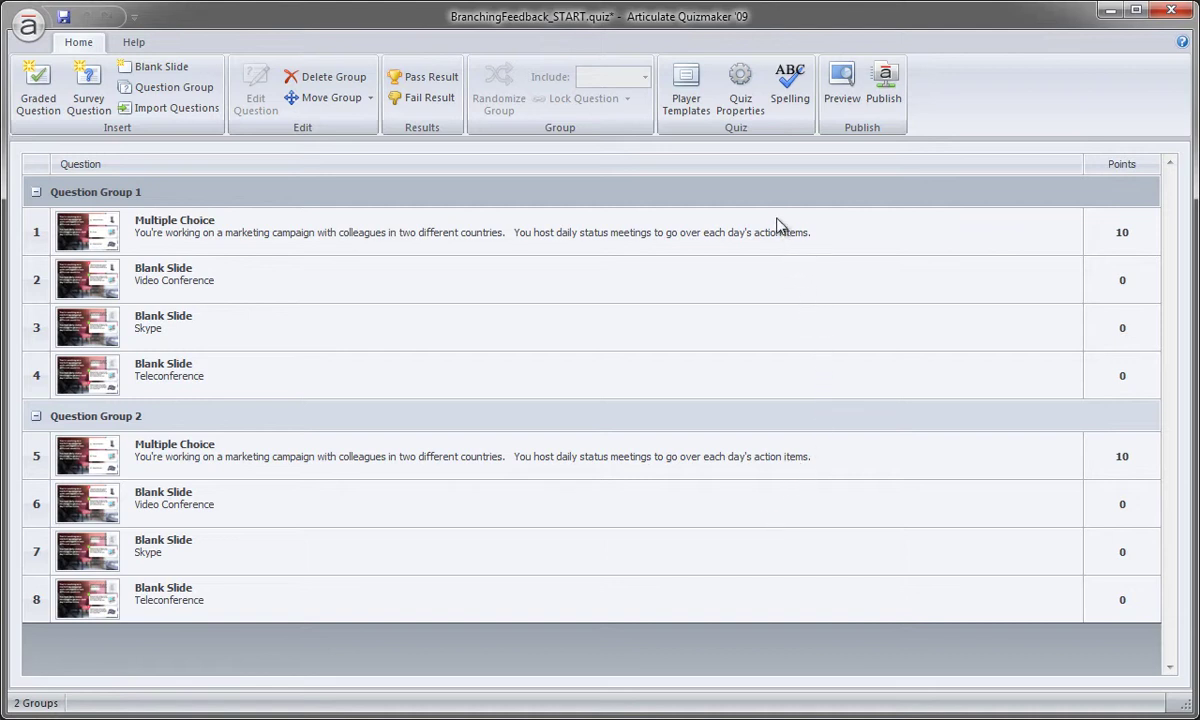
In Quiz Properties, replace the quiz title with 'Communication Tools: Quiz' and confirm
click(742, 110)
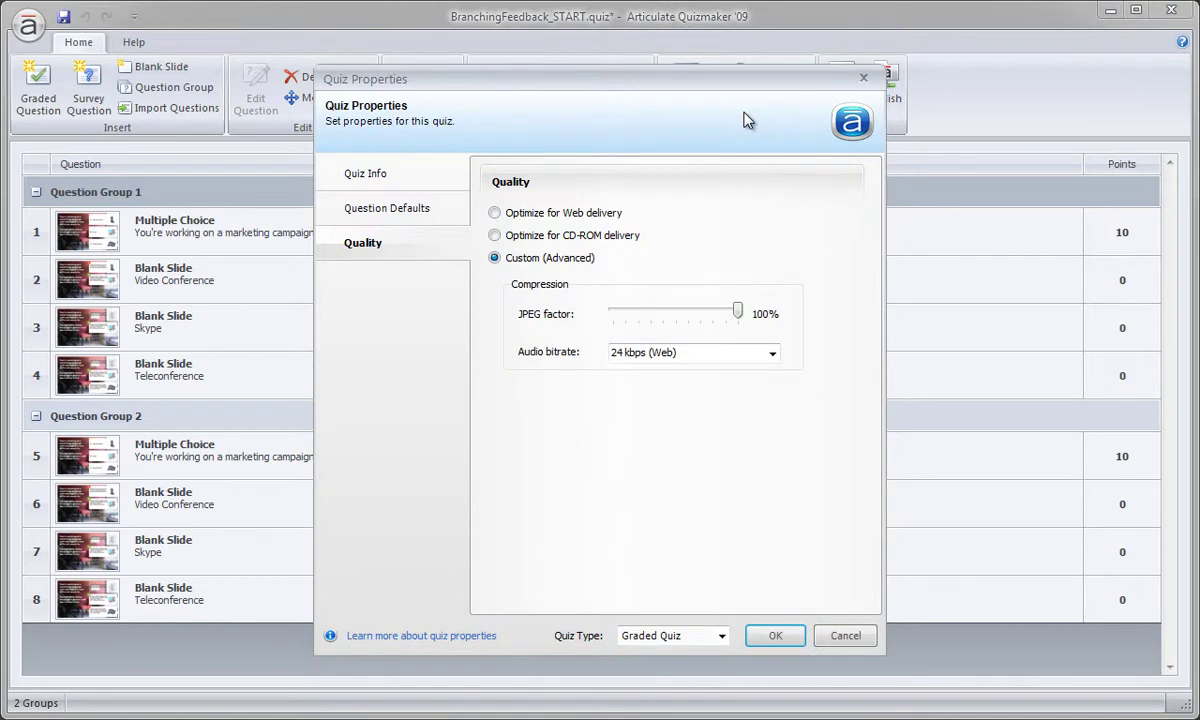
click(399, 184)
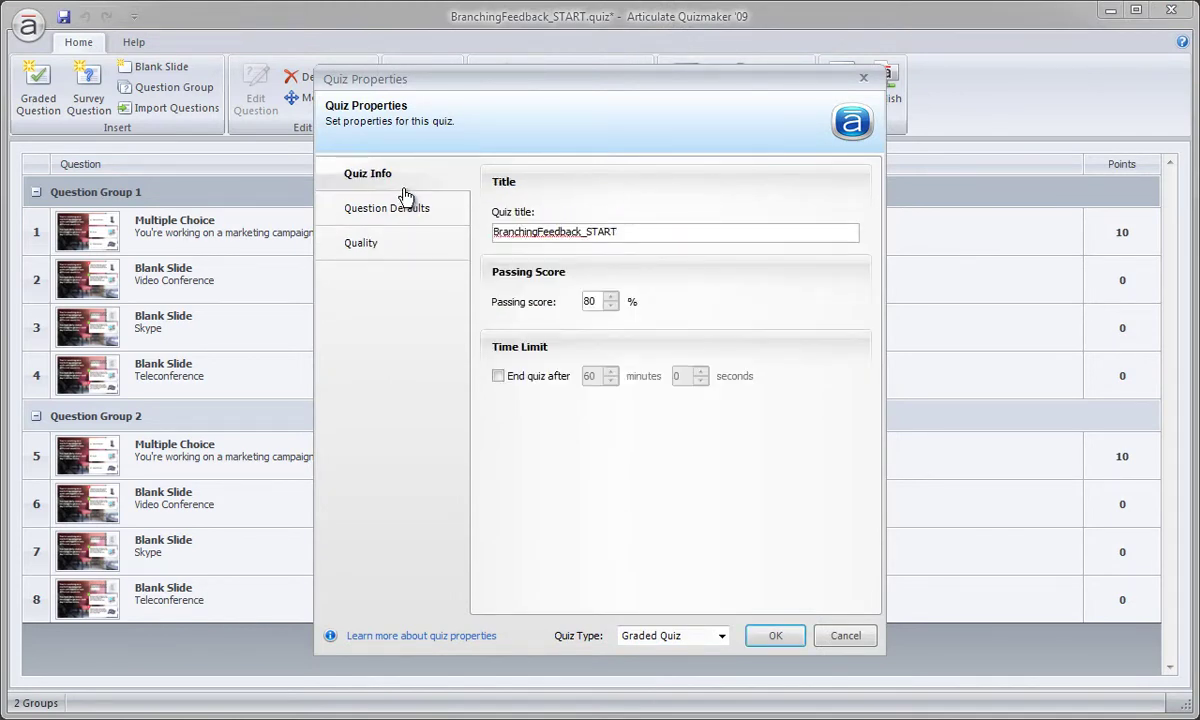
drag(618, 233, 421, 225)
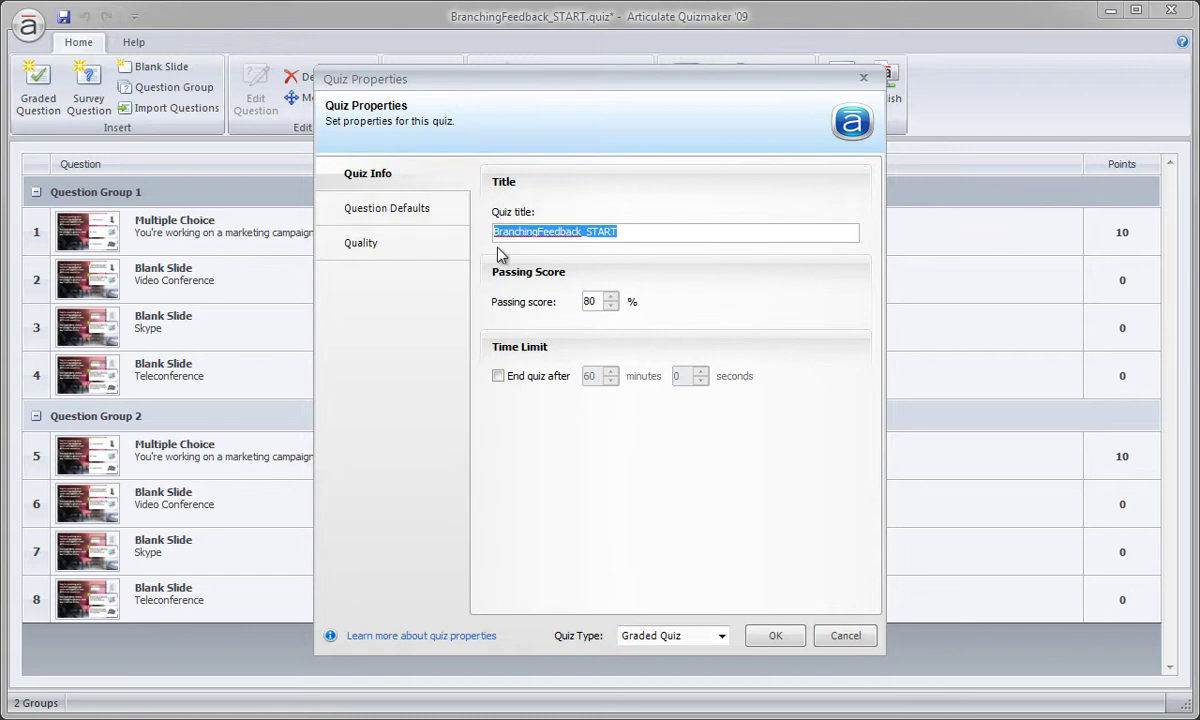
text(c)
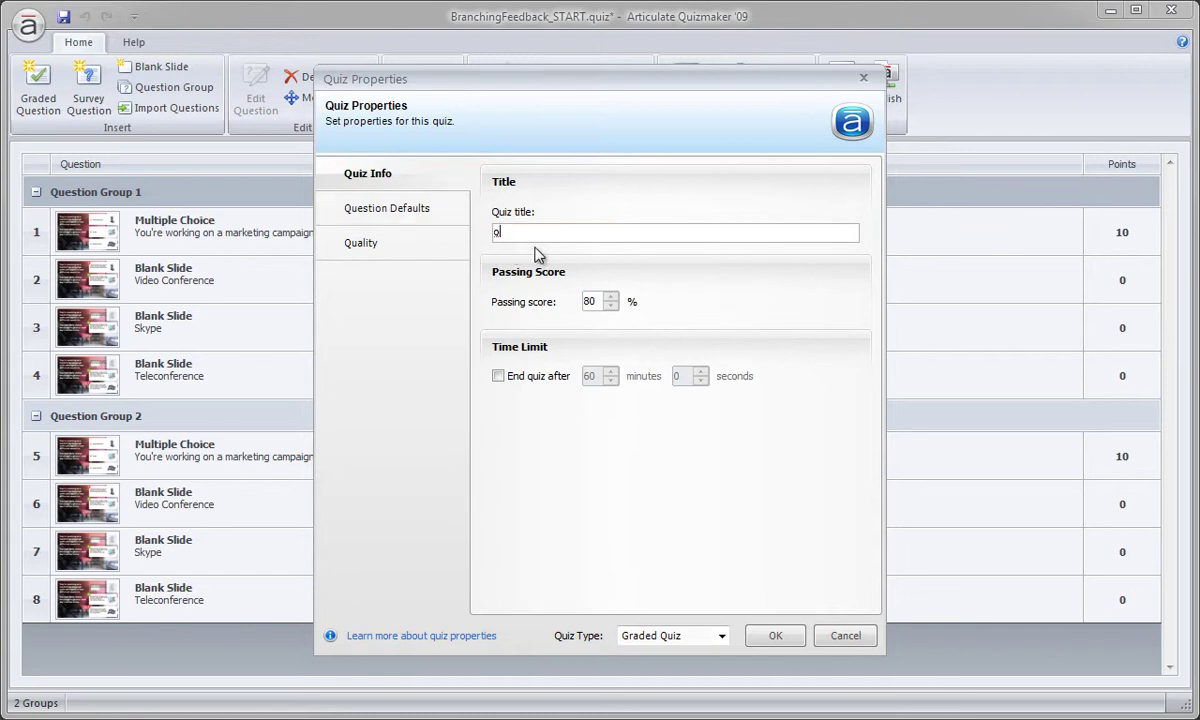
key(BackSpace)
text(Communication Tools: Quiz)
click(447, 226)
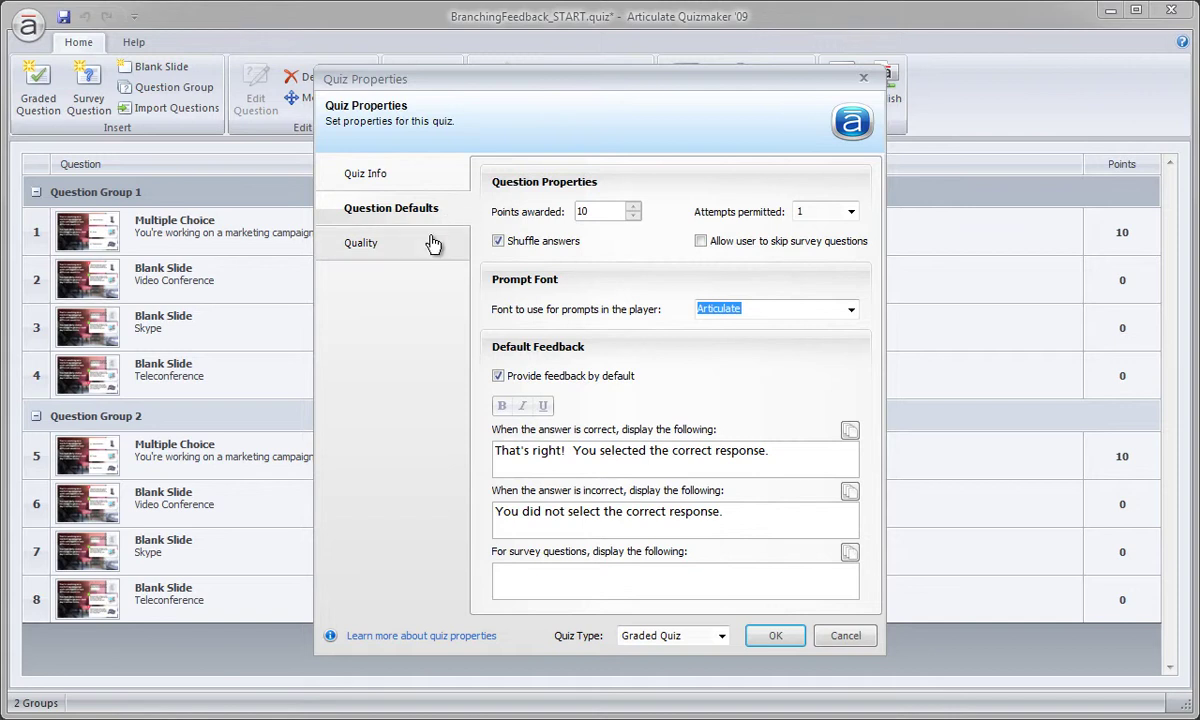
click(435, 241)
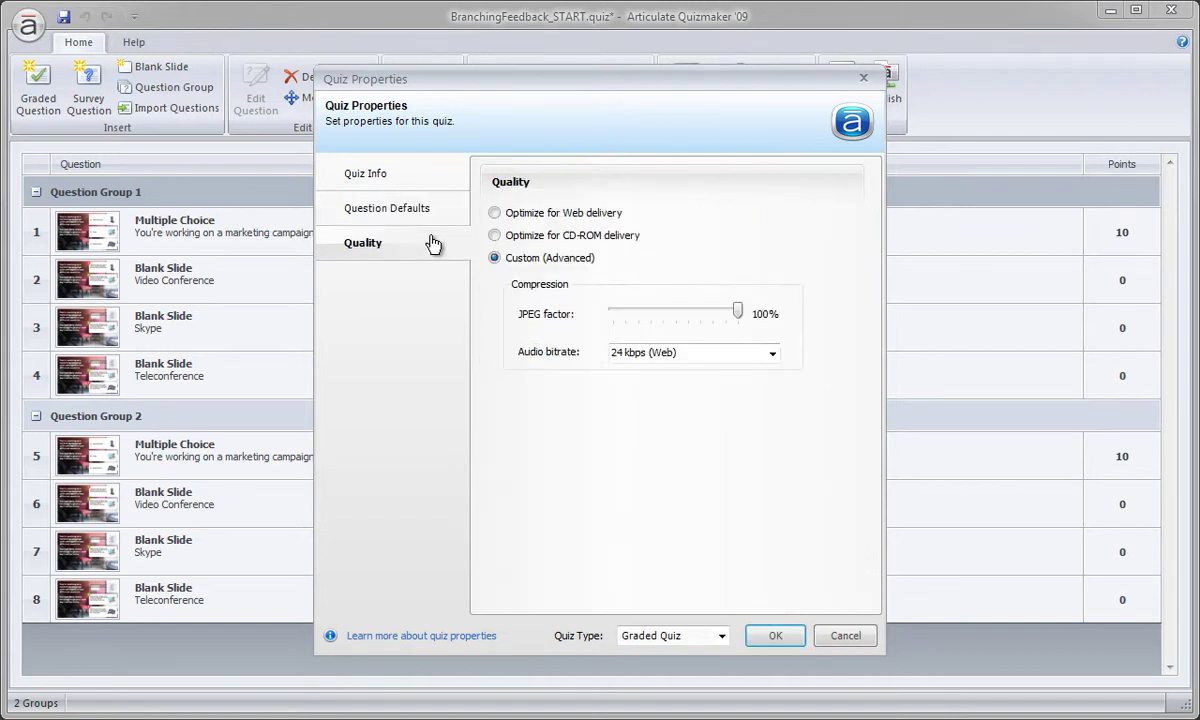
click(770, 636)
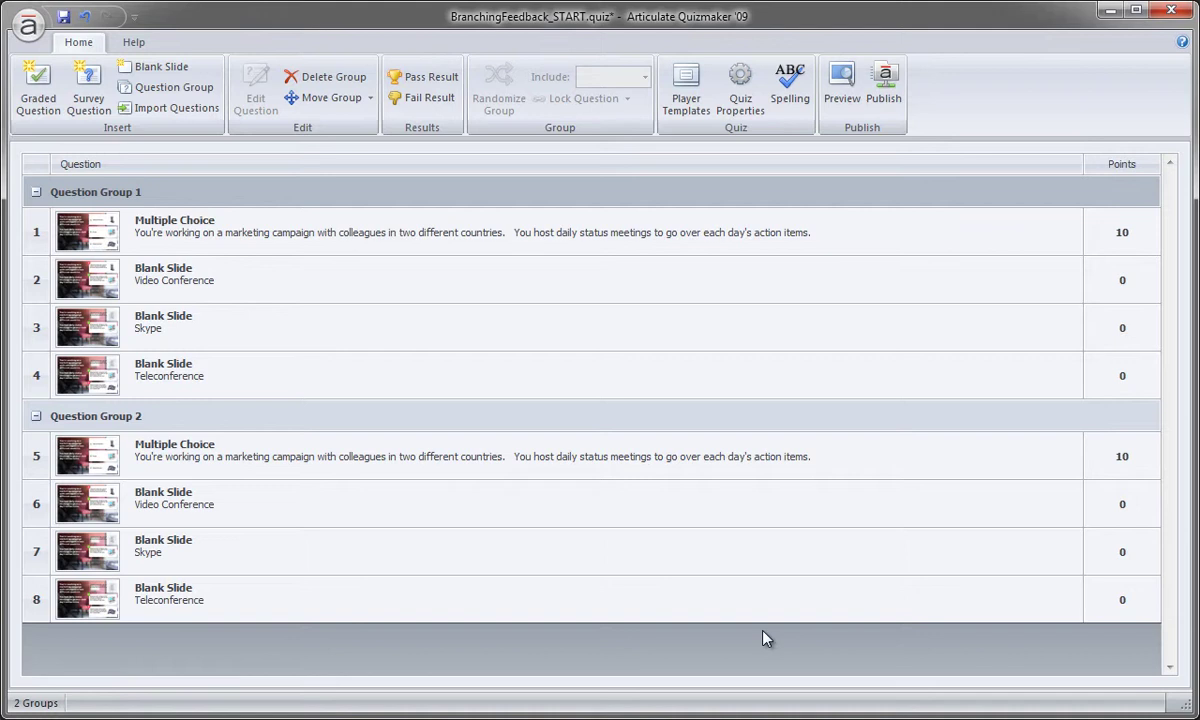
click(842, 85)
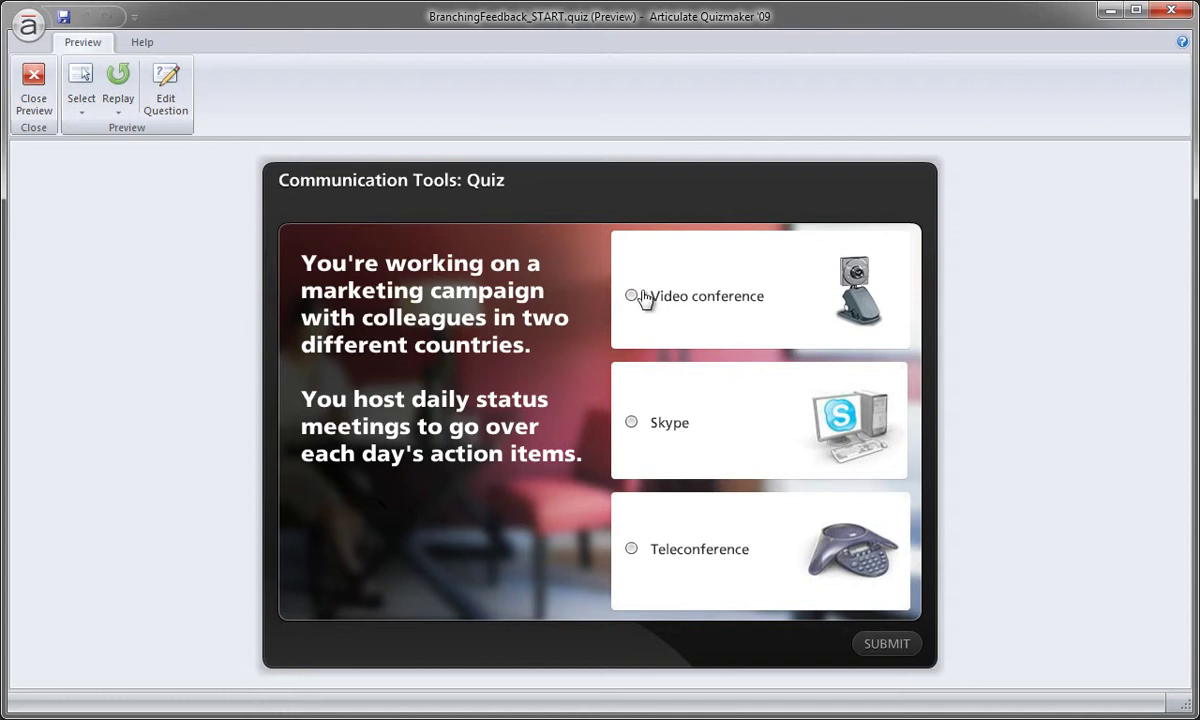
click(671, 311)
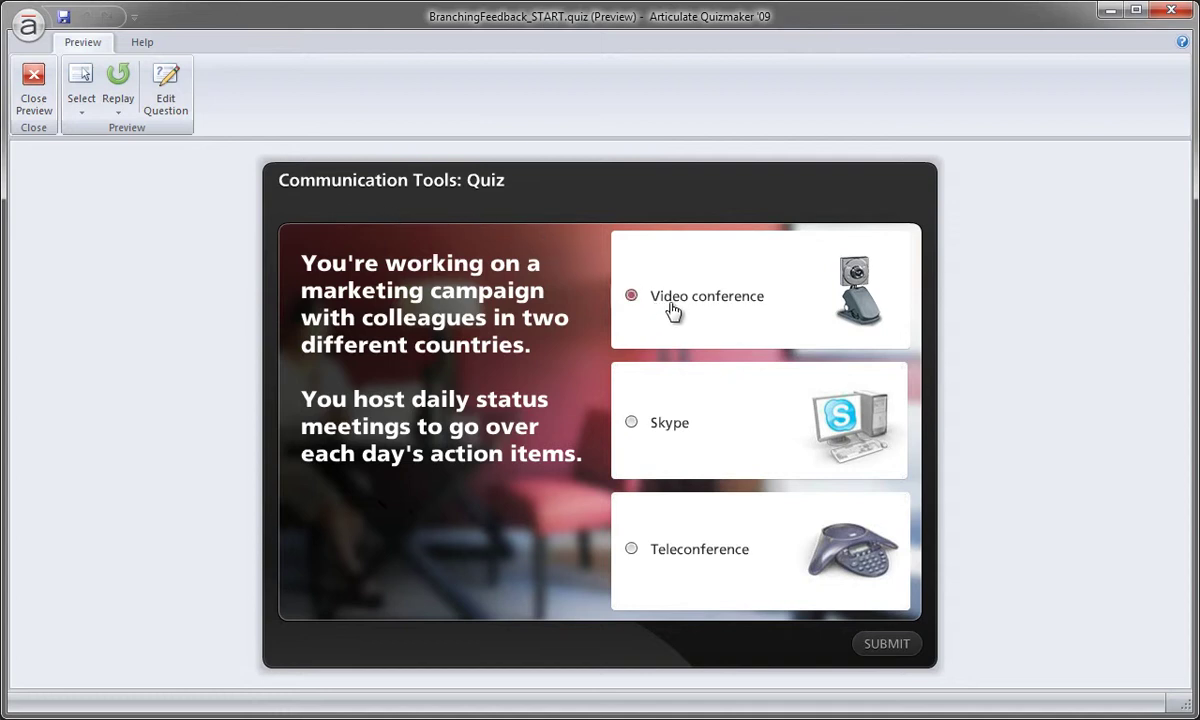
click(688, 442)
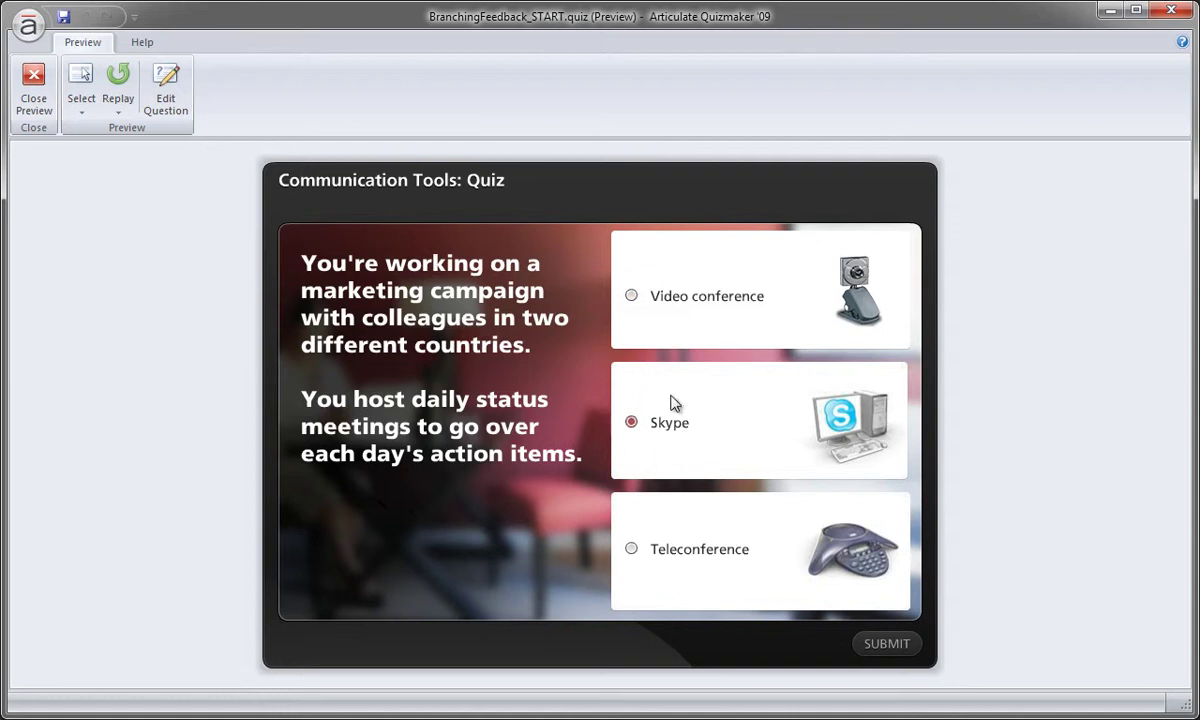
click(655, 309)
click(870, 644)
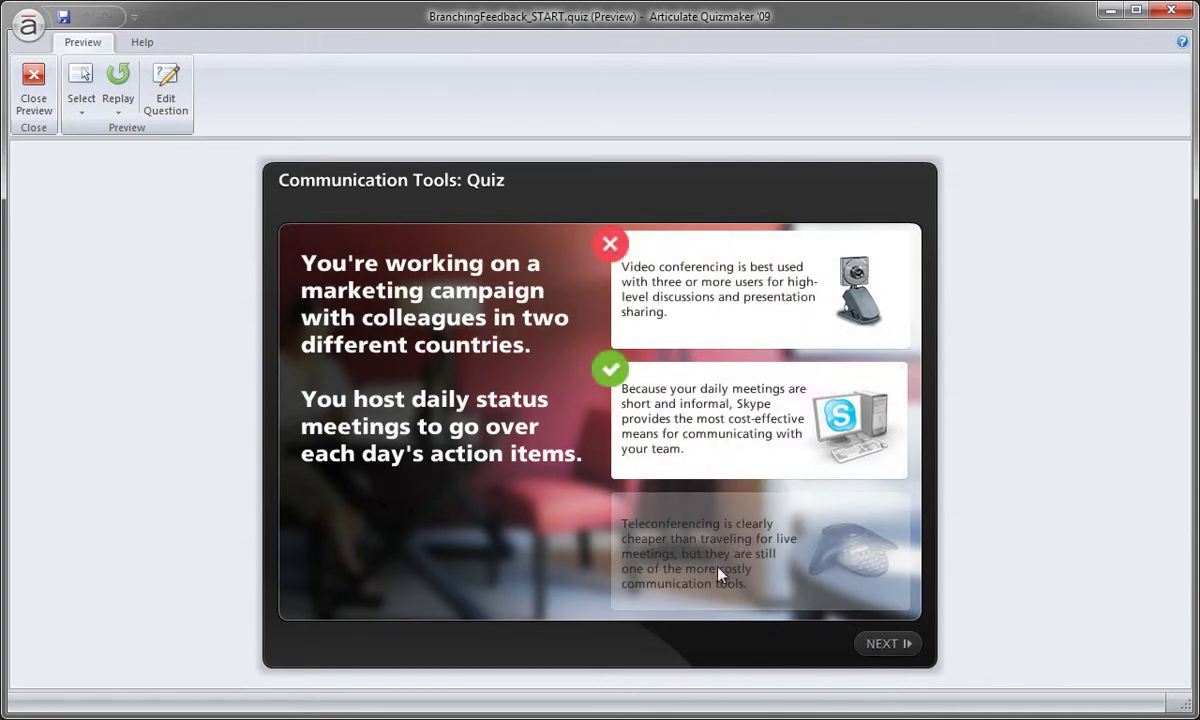
click(893, 645)
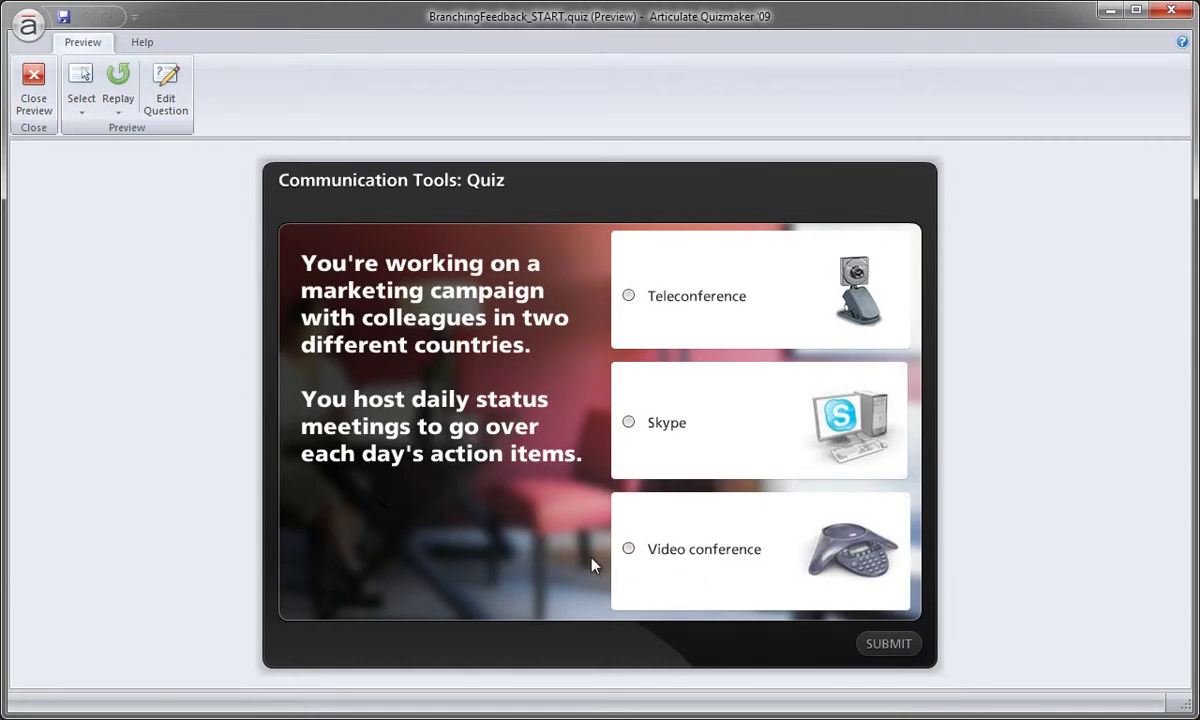
click(33, 86)
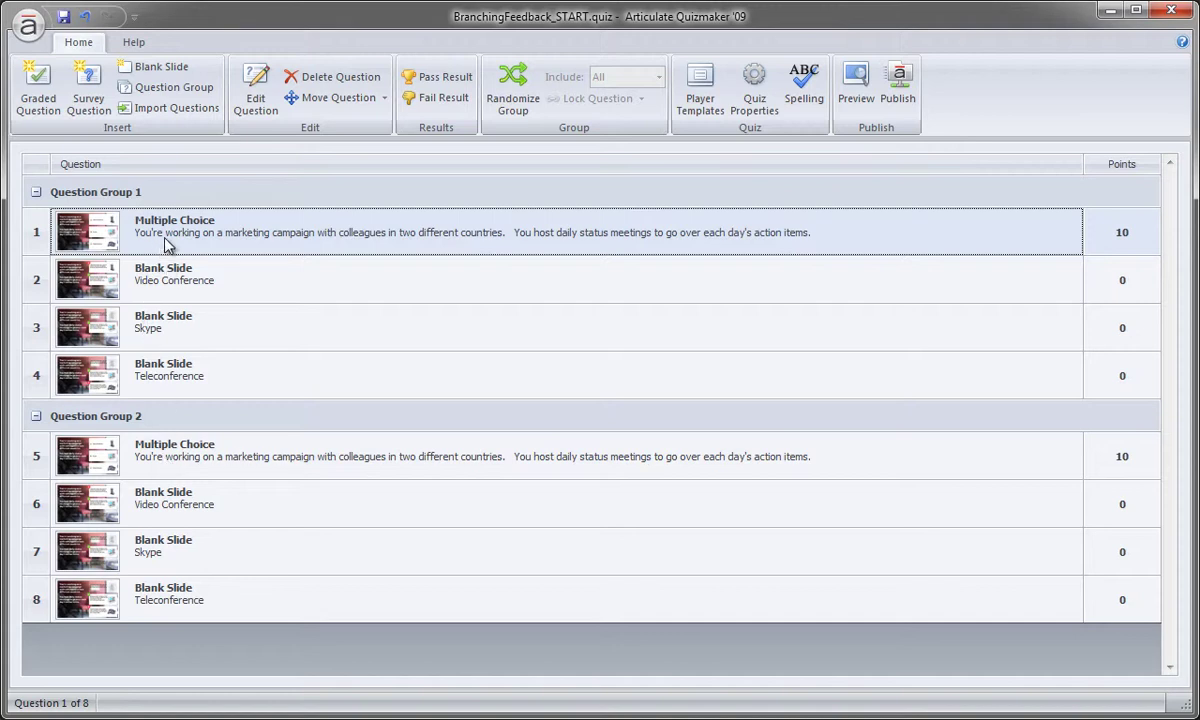
Change question 5's text to 'Make sure to update this question'
double_click(155, 460)
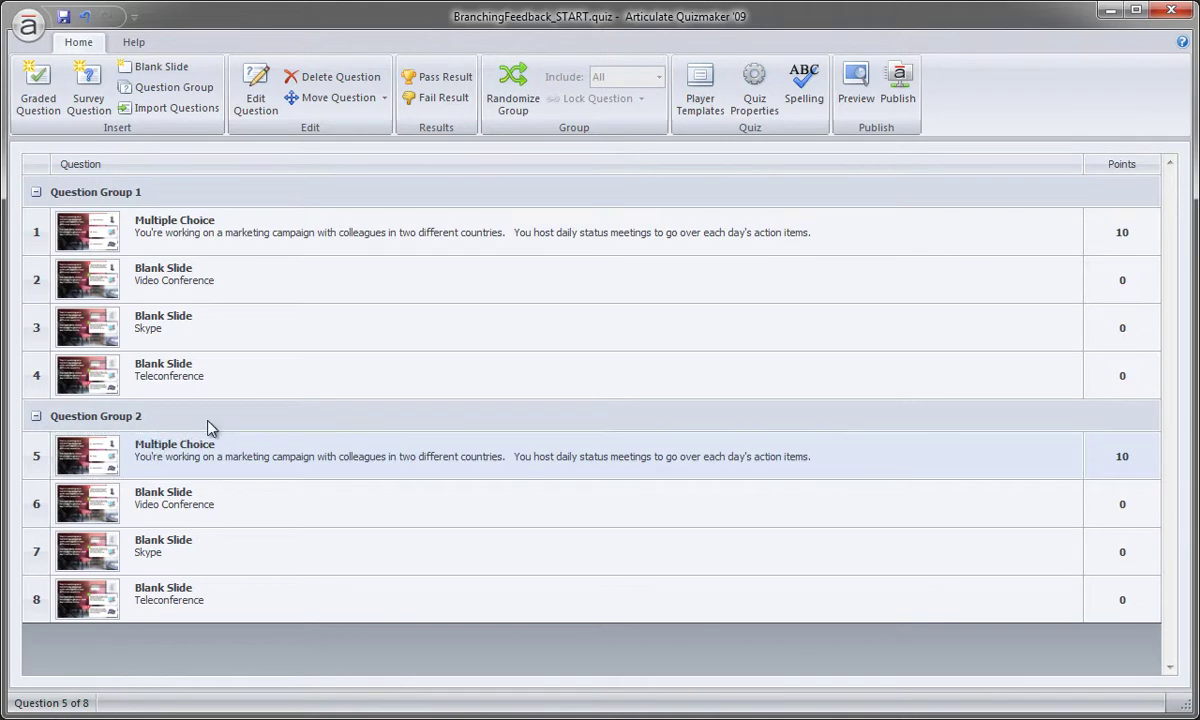
drag(592, 240, 238, 208)
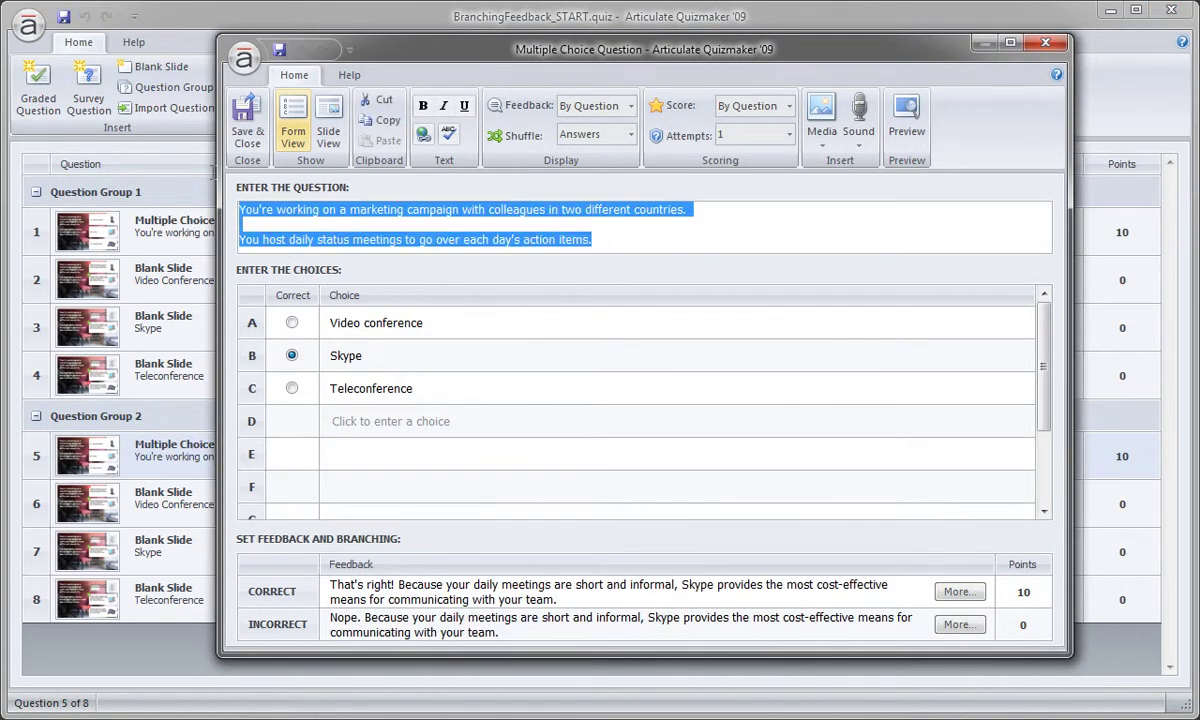
text(M)
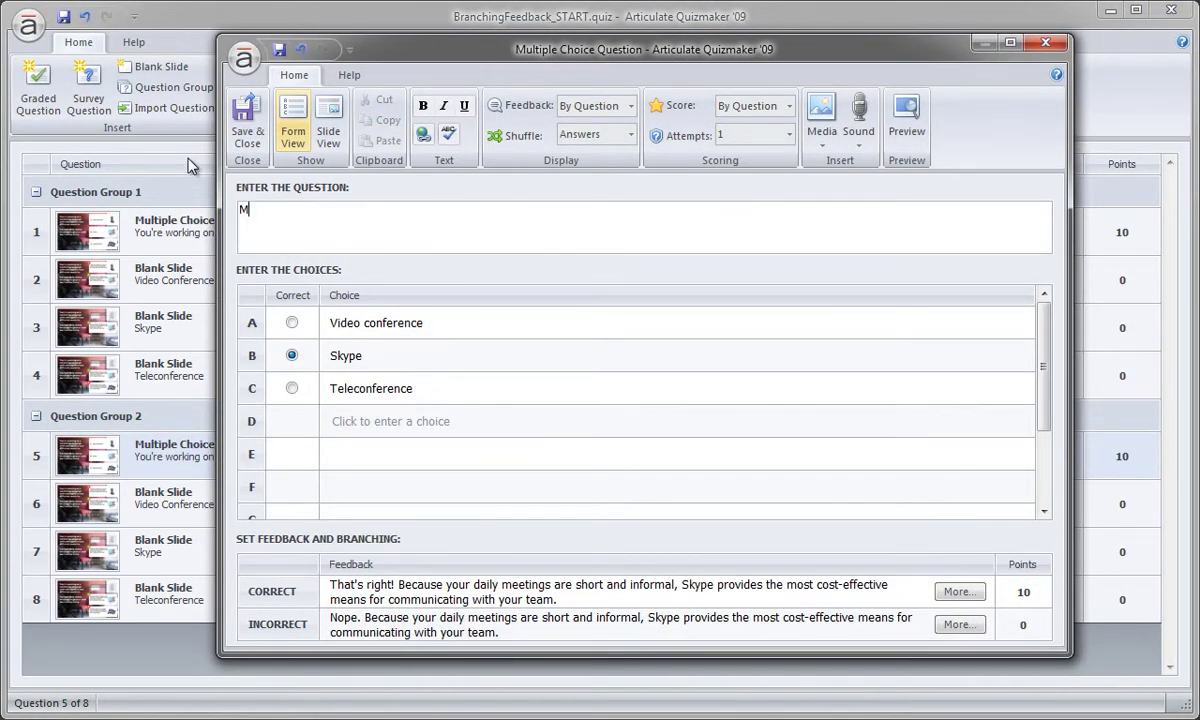
text(ake sure to update this question)
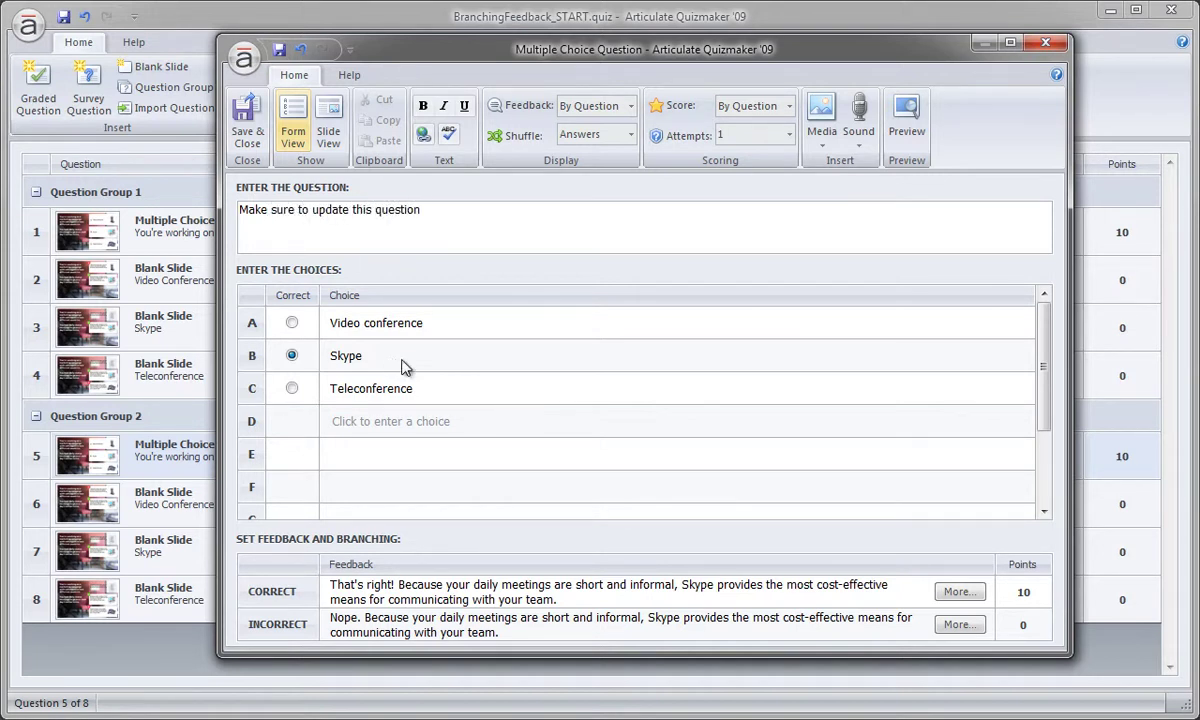
Replace choices A, B and C with 'update' and save the question
click(410, 322)
drag(415, 316, 255, 288)
text(update)
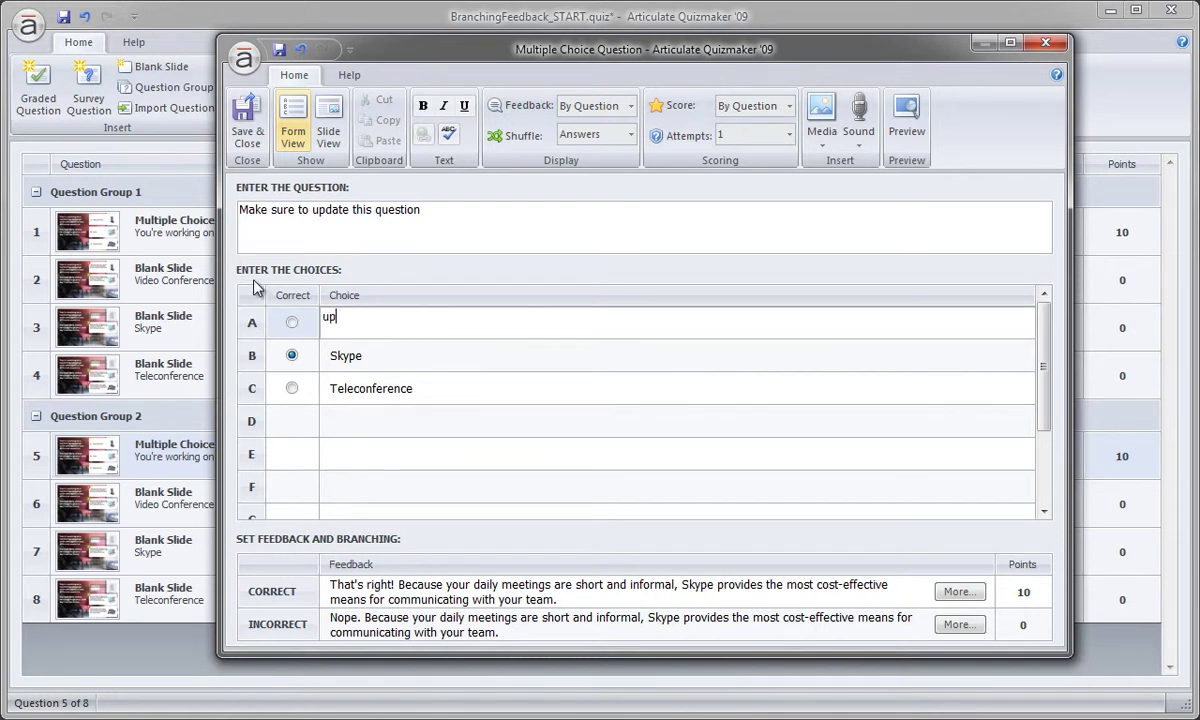
double_click(366, 316)
key(ctrl+c)
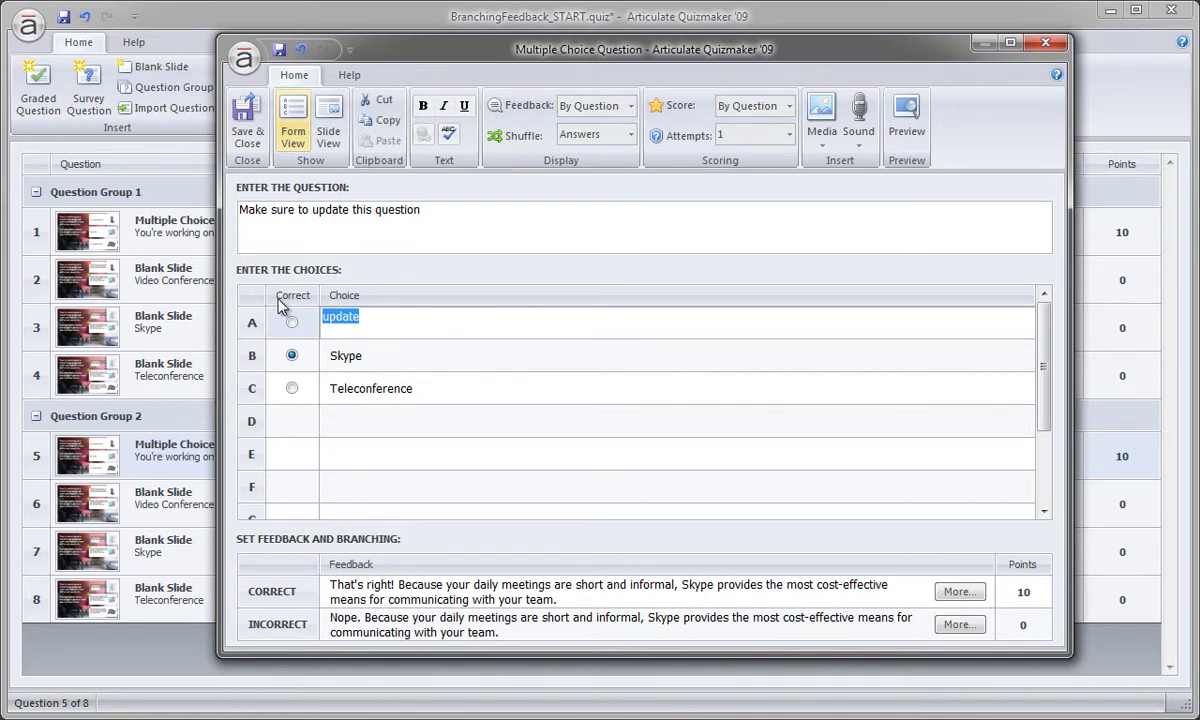
click(362, 362)
key(ctrl+v)
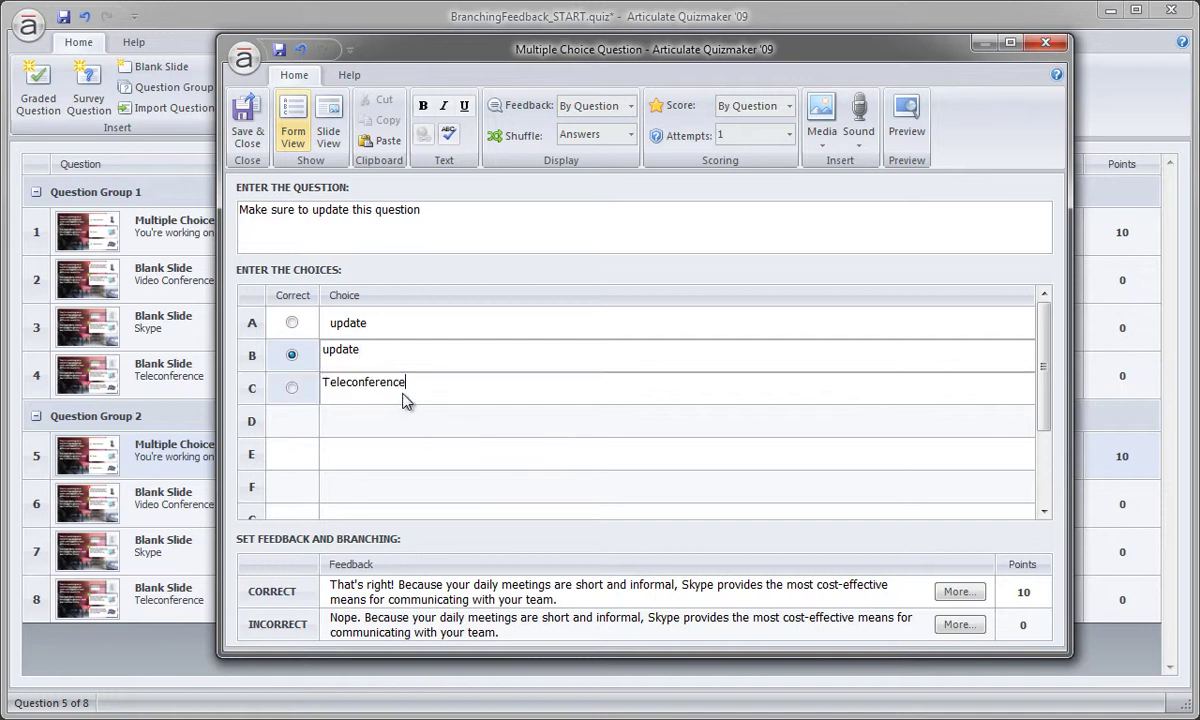
click(403, 393)
key(ctrl+v)
click(246, 132)
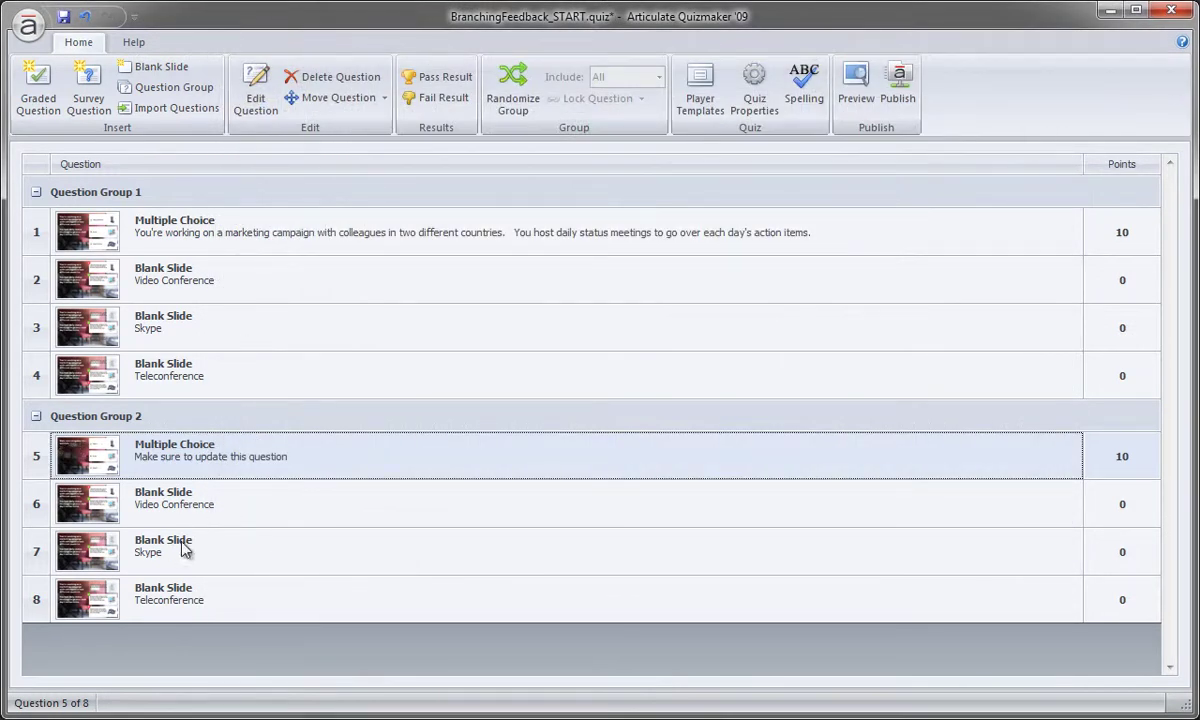